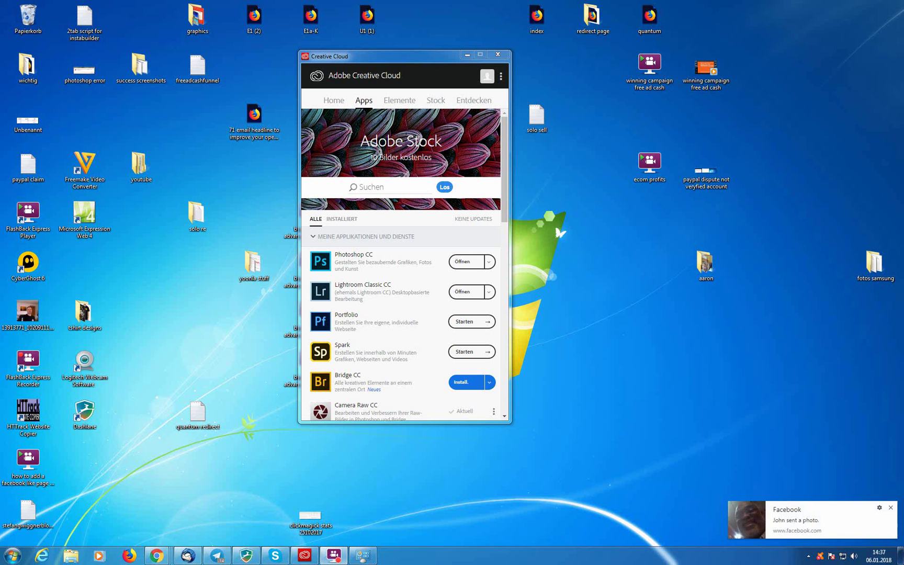
Step: Dismiss the Facebook notification toast in the bottom-right corner of the screen
left_click(889, 504)
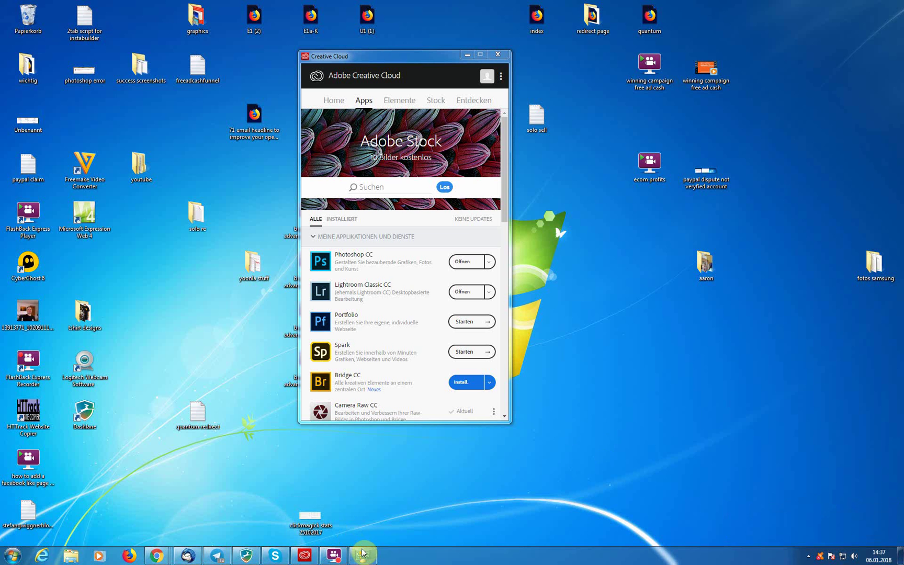
mouse_move(365, 557)
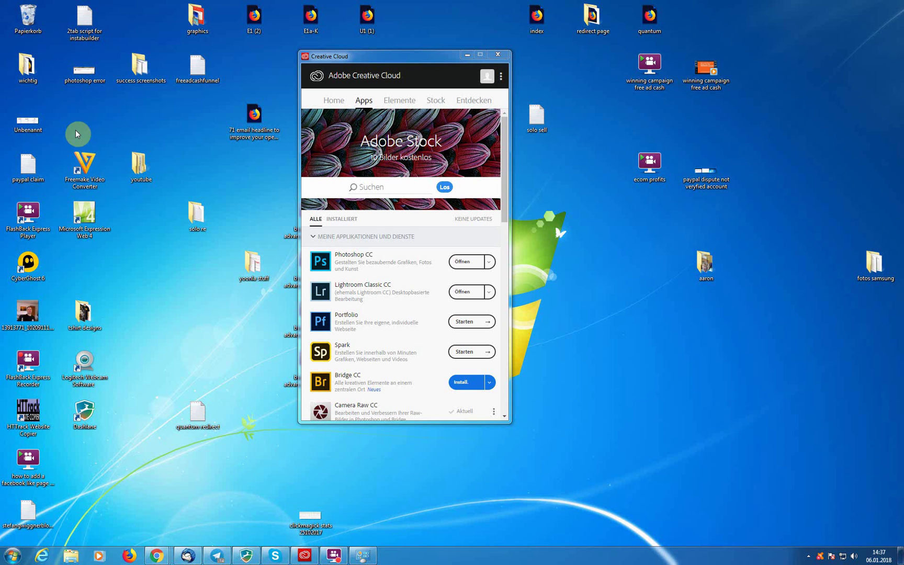
double_click(82, 69)
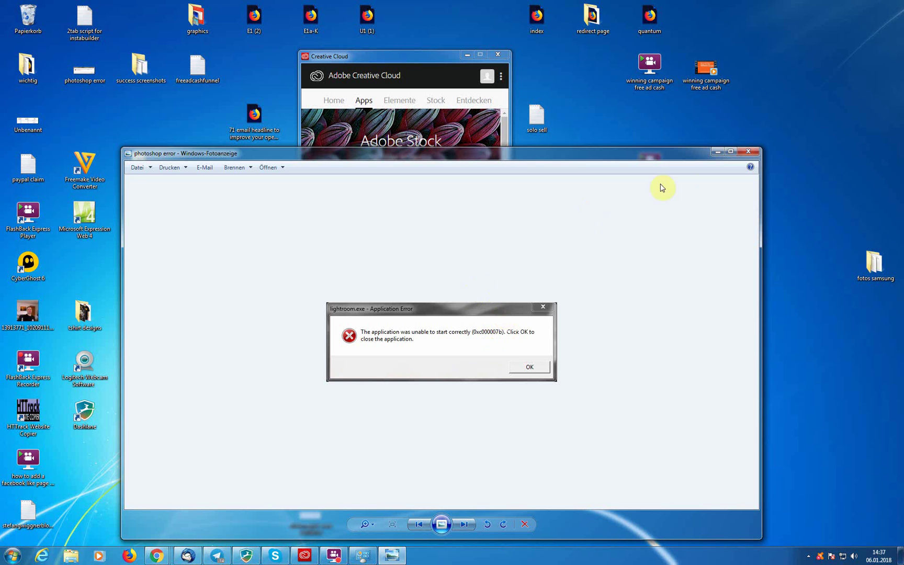
left_click(748, 151)
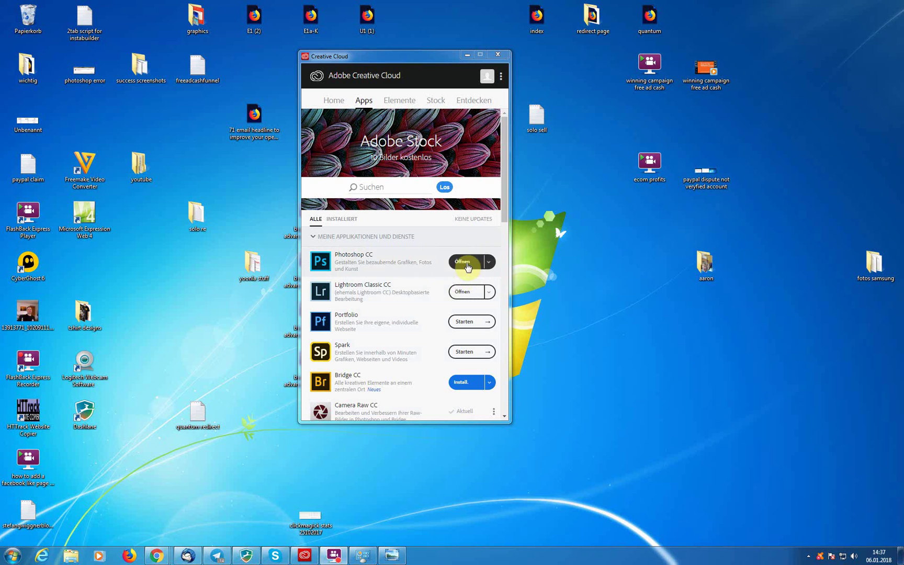
left_click(466, 261)
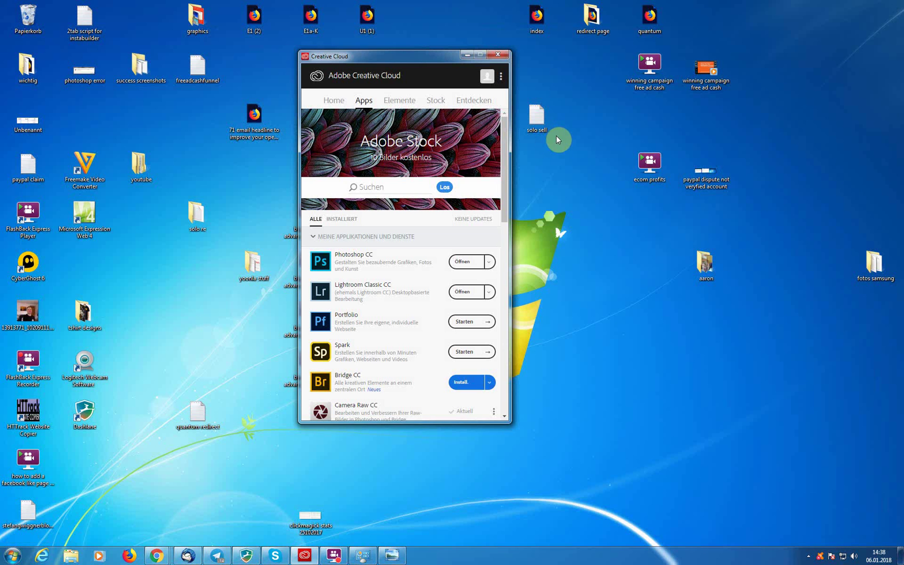
mouse_move(393, 60)
left_mouse_down()
mouse_move(399, 82)
mouse_move(381, 63)
left_mouse_up()
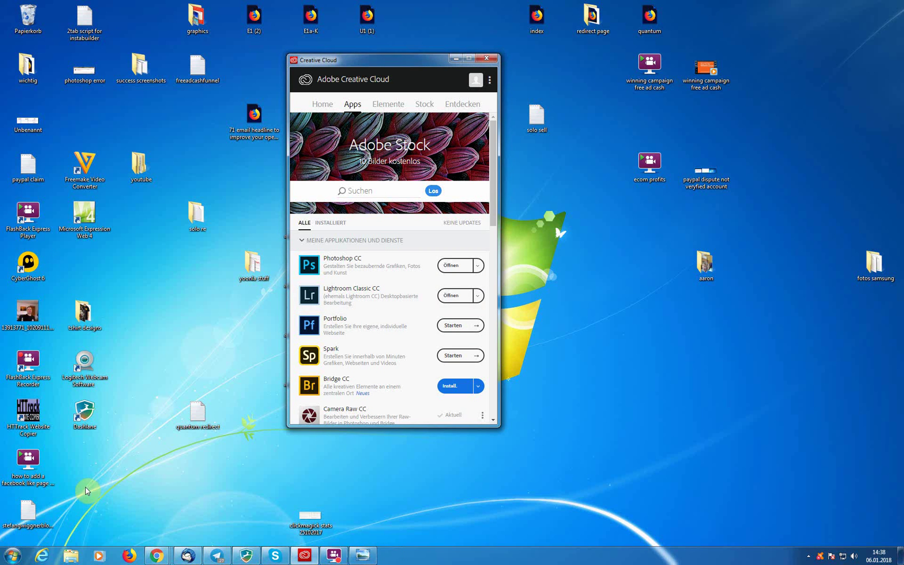
left_click(26, 549)
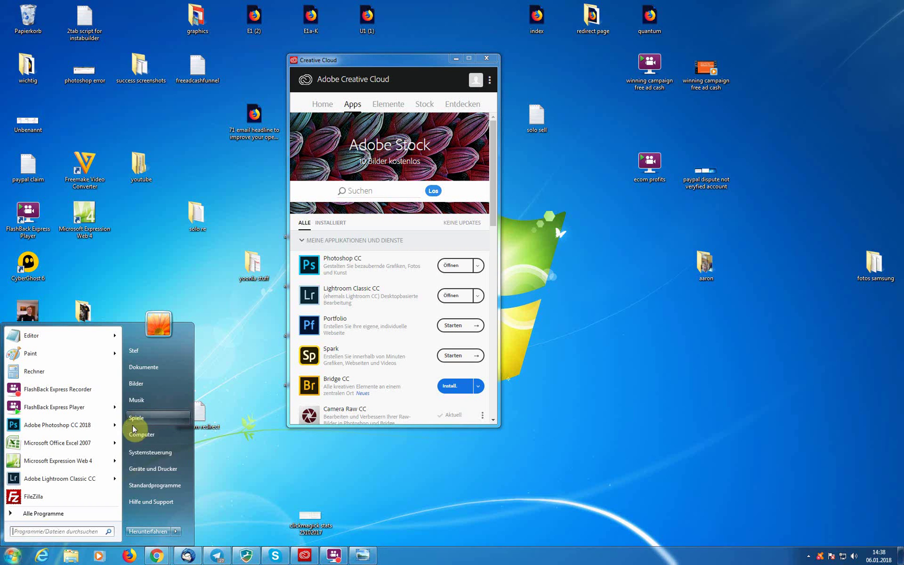
left_click(140, 453)
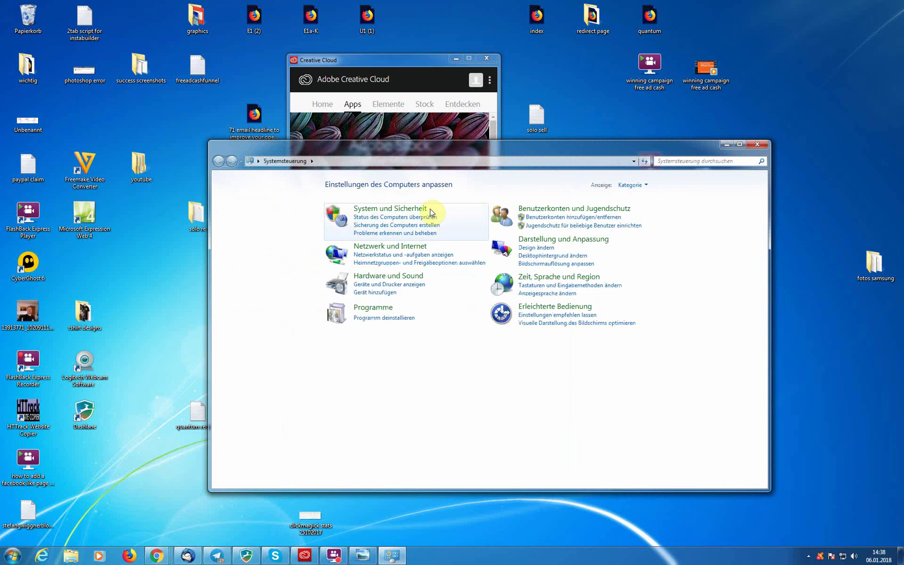
left_click(373, 317)
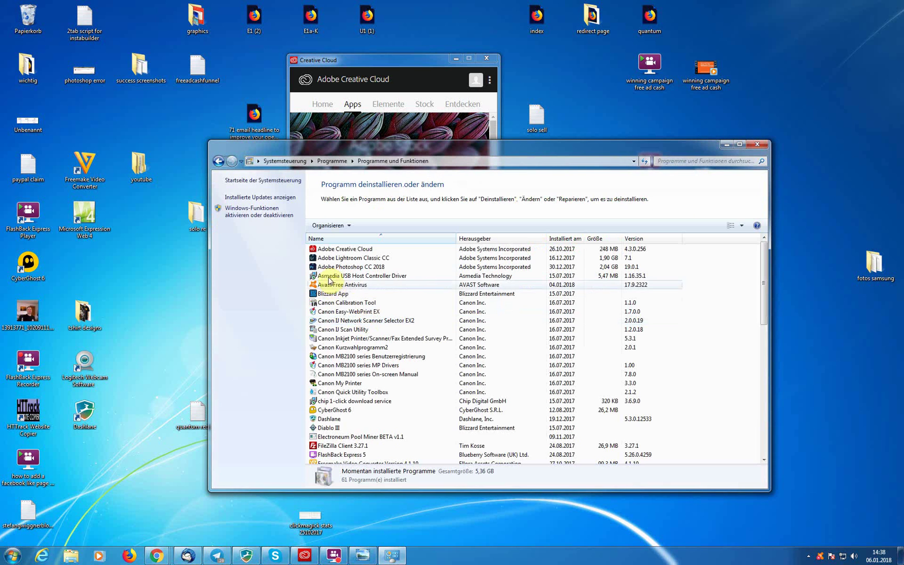
scroll(349, 313, "down", 2)
scroll(350, 313, "down", 7)
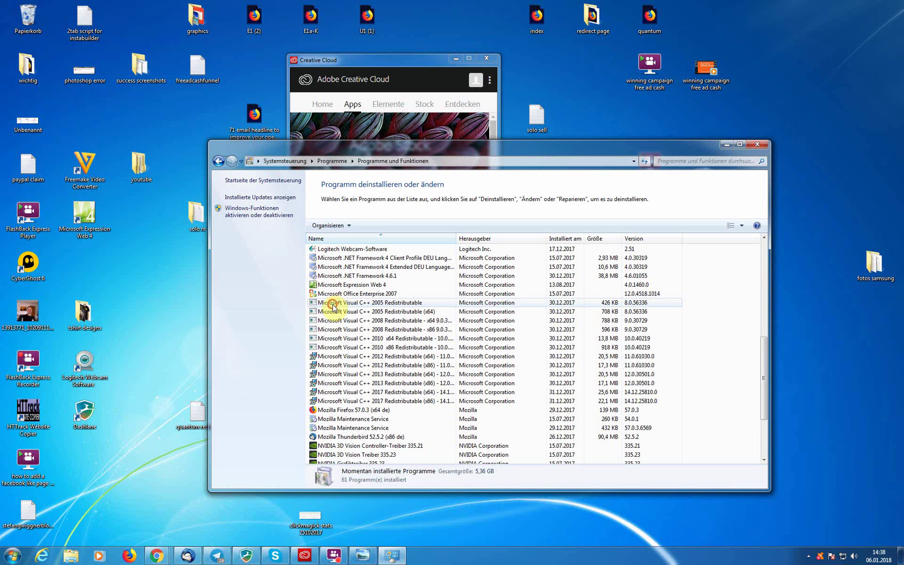
left_click(333, 303)
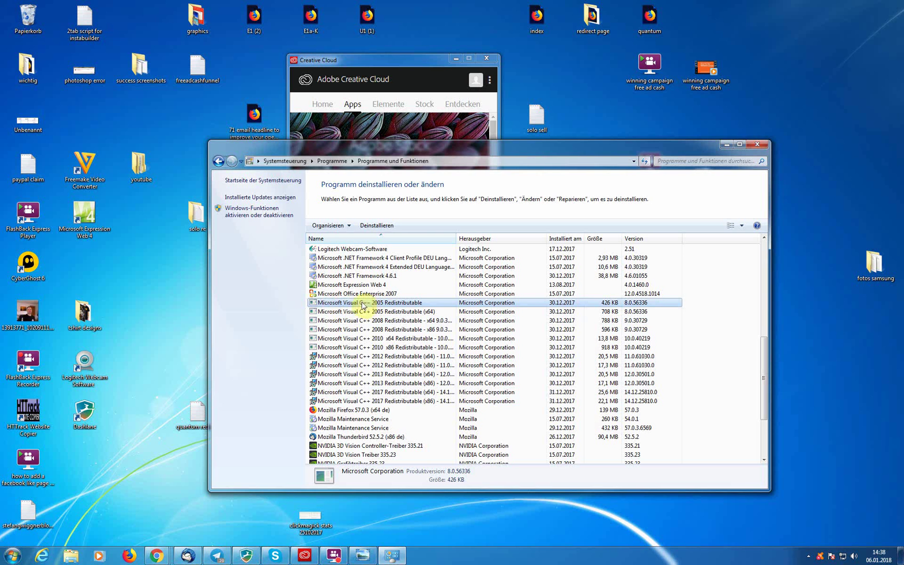
left_click_drag(380, 151, 358, 117)
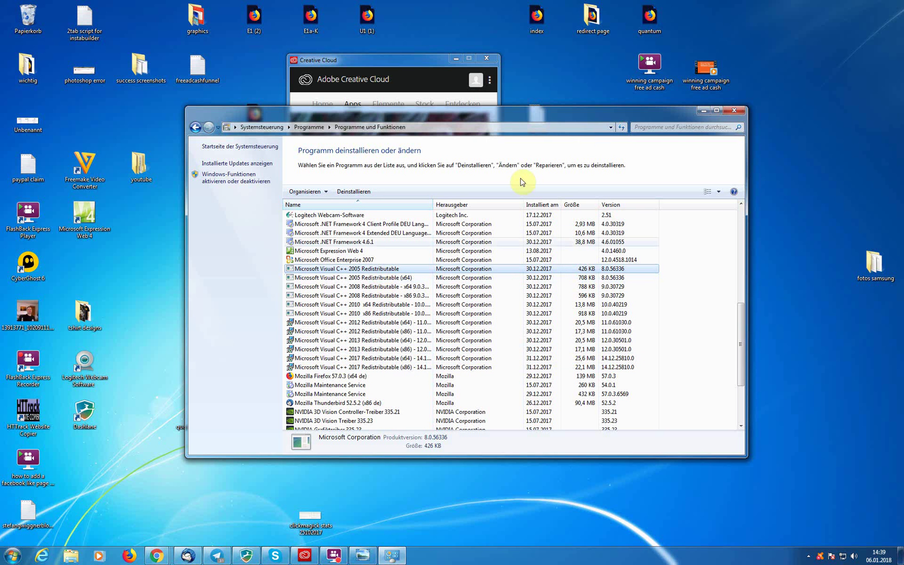
Step: Close the programs list and reopen Programme und Funktionen by searching 'programm dein'
left_click(734, 111)
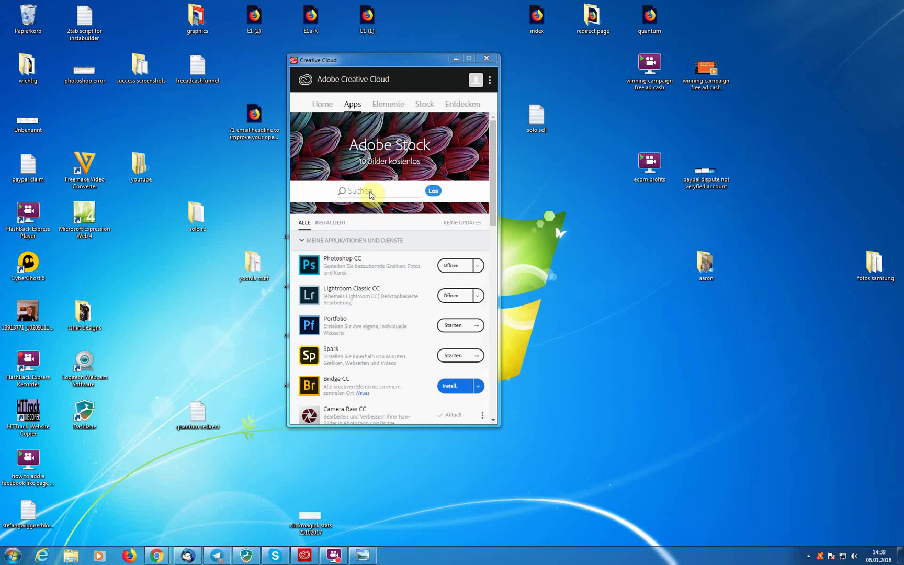
left_click_drag(379, 62, 409, 58)
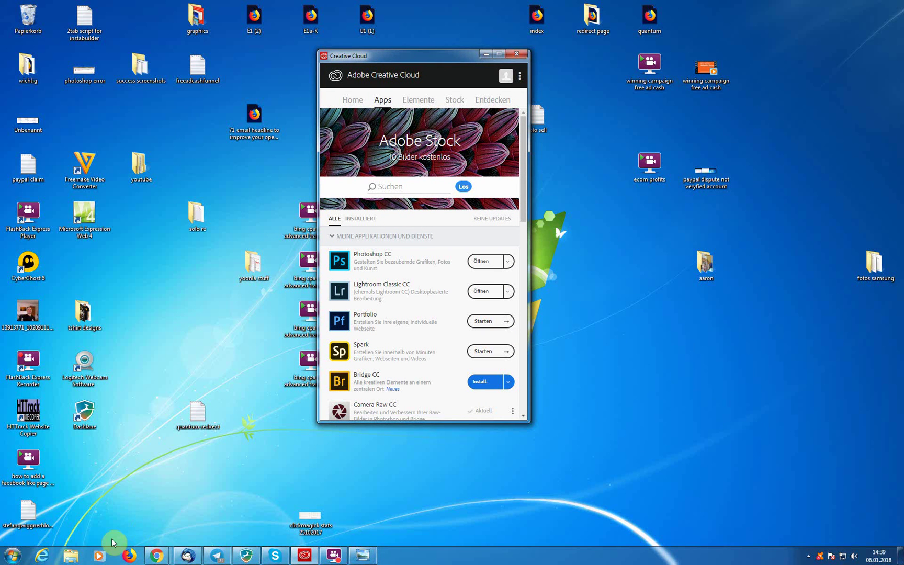
left_click(13, 555)
left_click(32, 531)
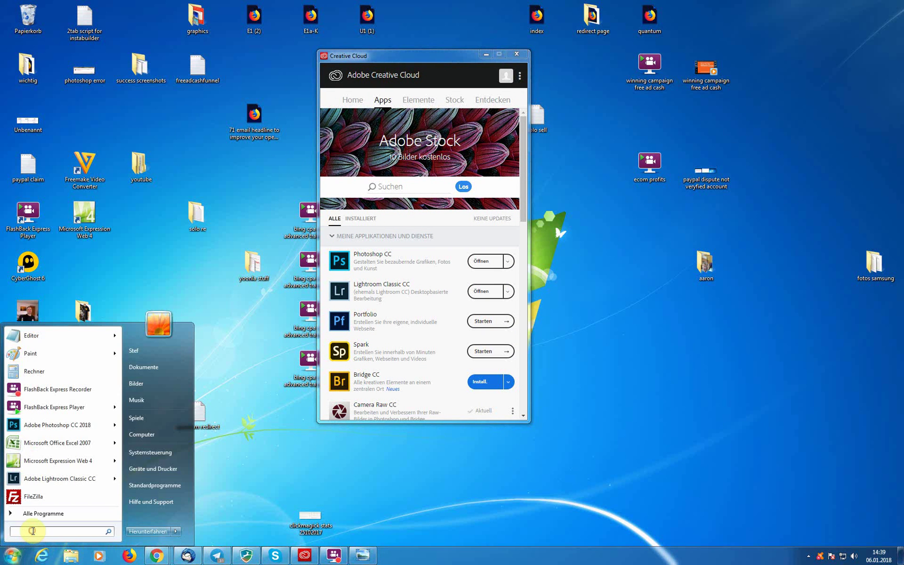
type("a")
key("BackSpace")
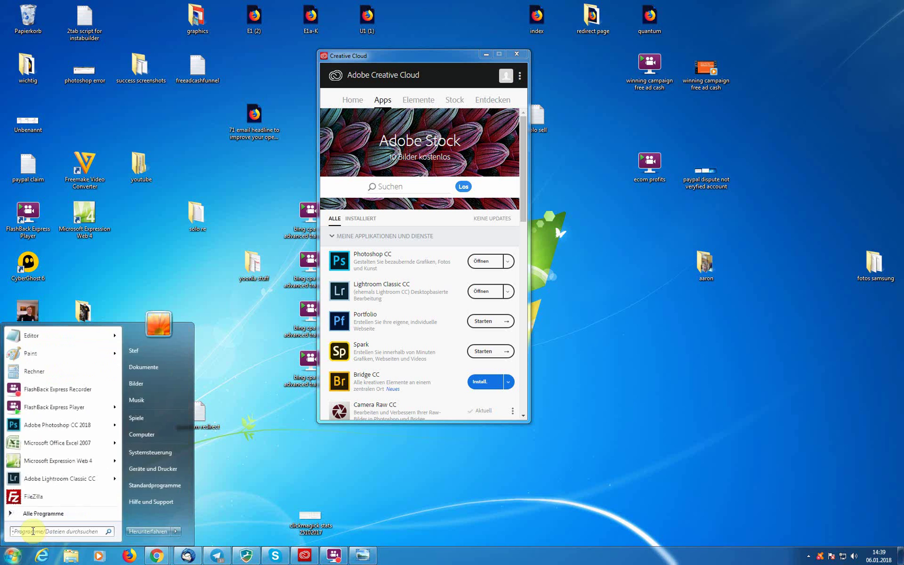
type("programm")
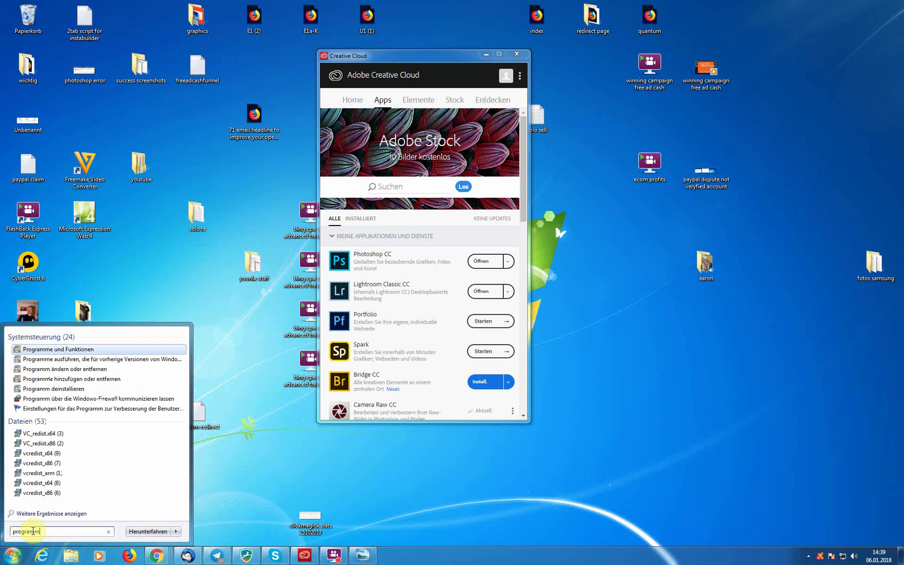
type(" dein")
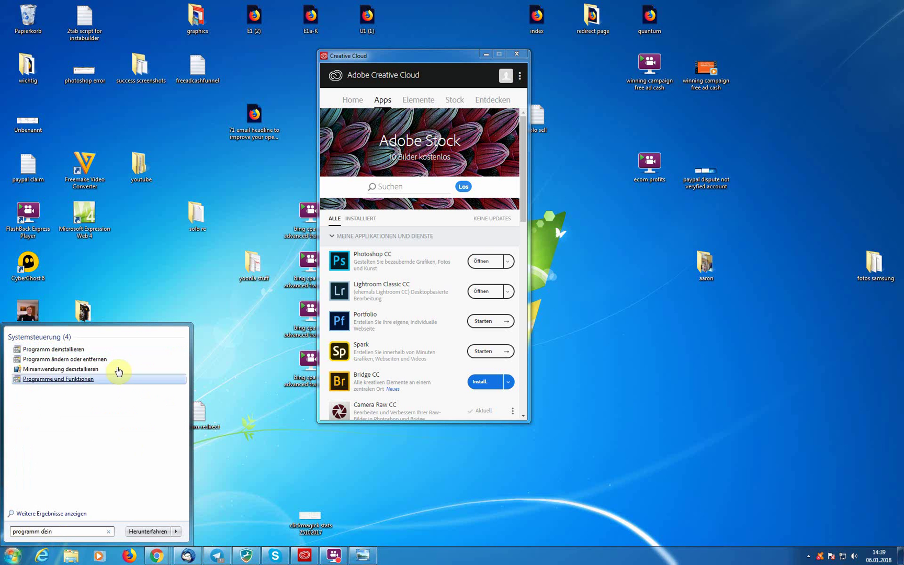
left_click(80, 354)
Step: Select Microsoft Visual C++ 2005 Redistributable and minimize the Programs and Features window
scroll(359, 306, "down", 8)
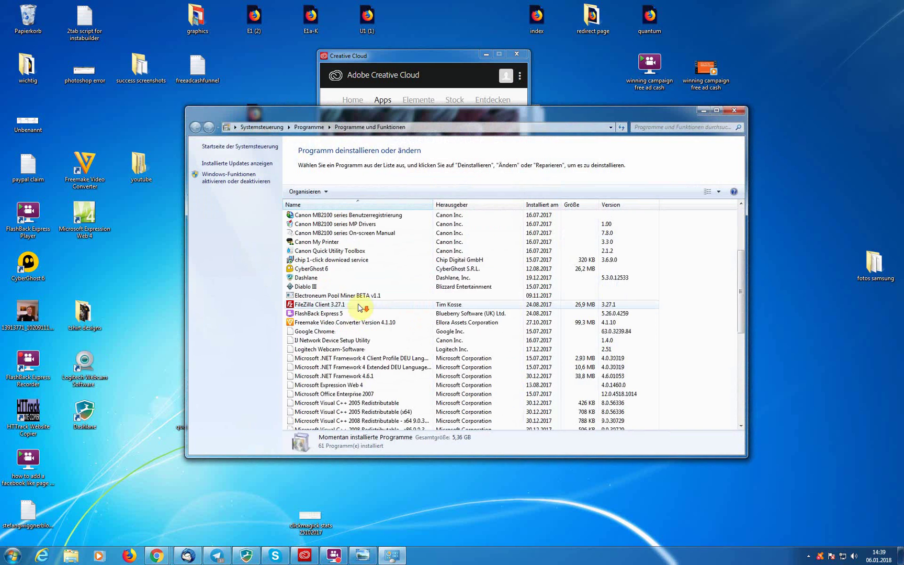
left_click(312, 268)
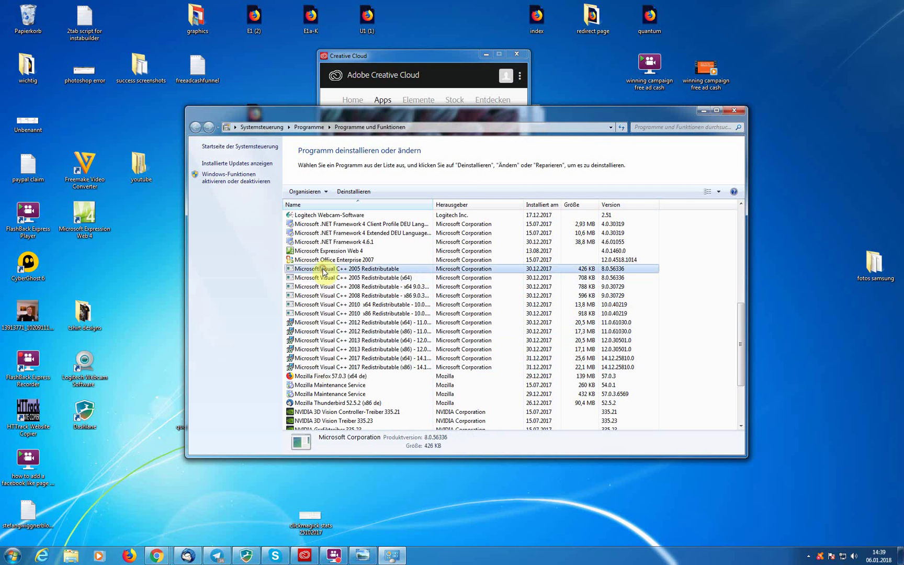
key("super+Down")
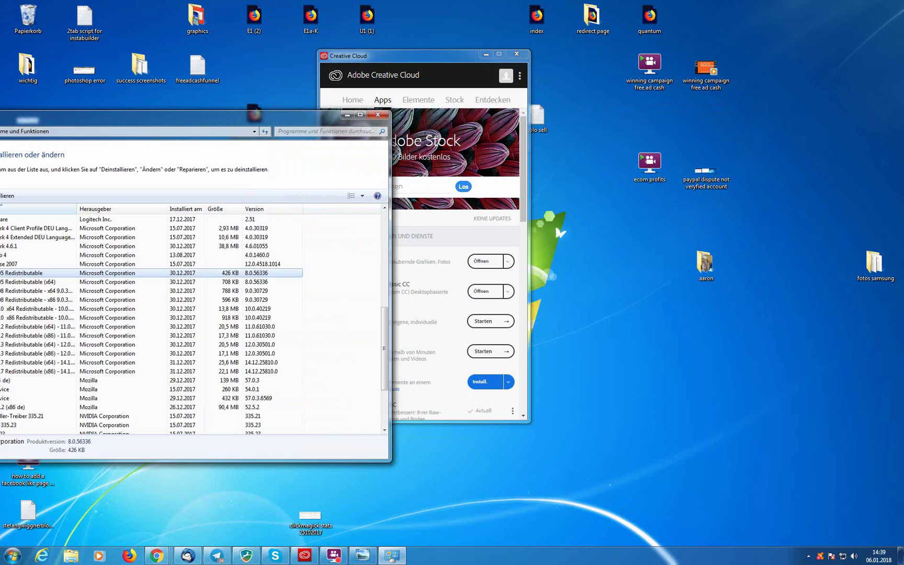
Step: Load Google in a new Chrome tab and search for 'microsoft visual c++'
left_click(156, 555)
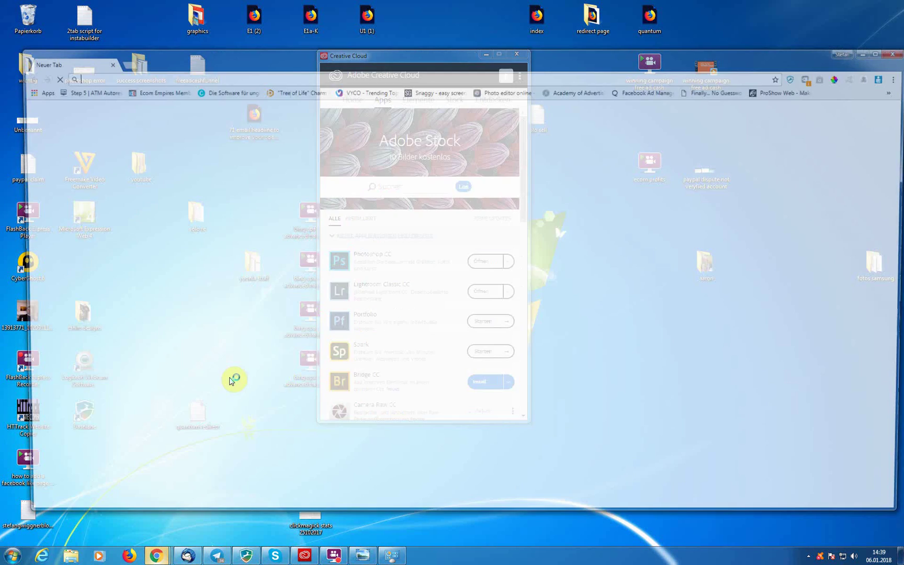
left_click(345, 240)
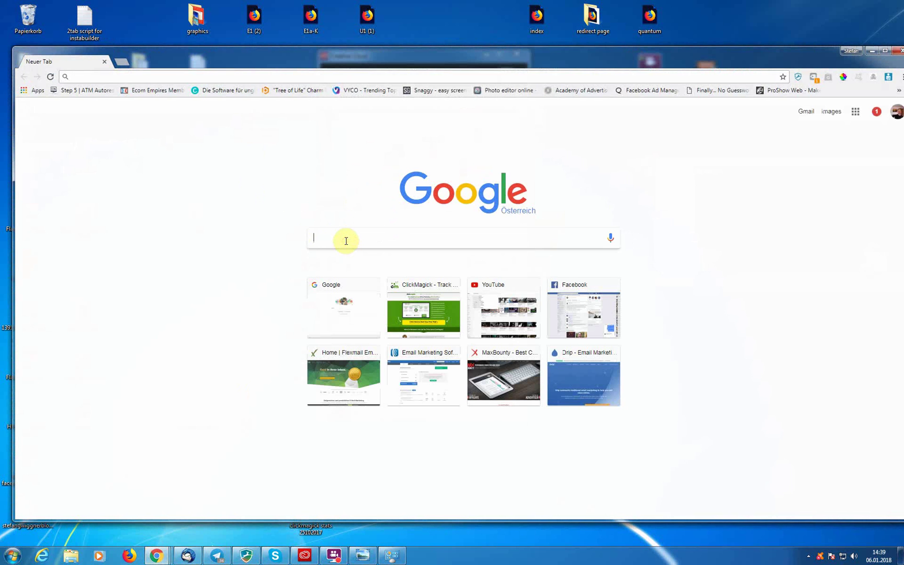
type("micrso")
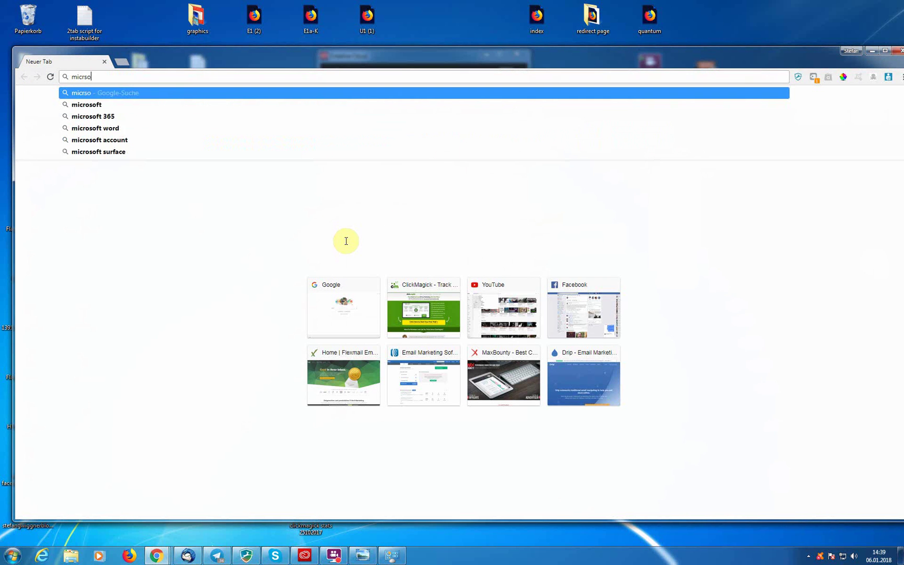
key("ctrl+a")
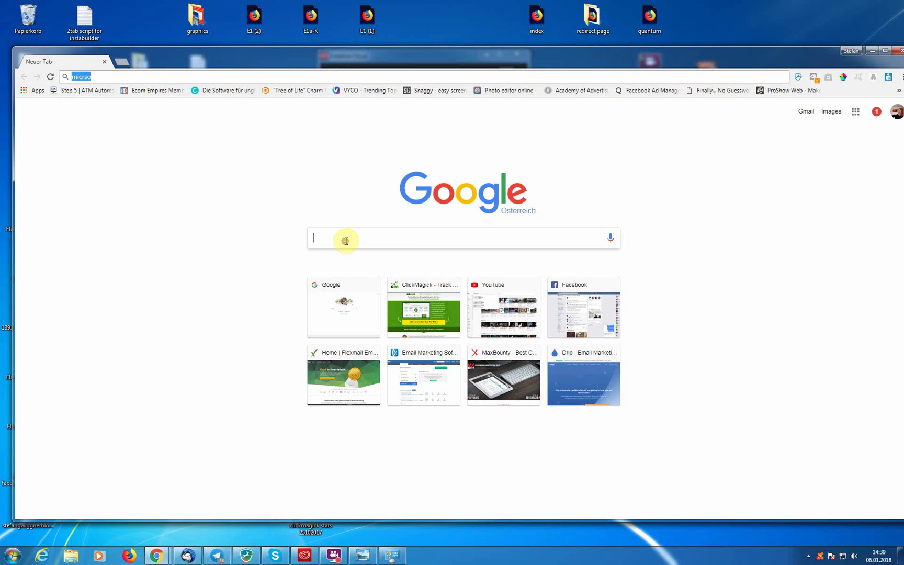
type("google.at")
key("Return")
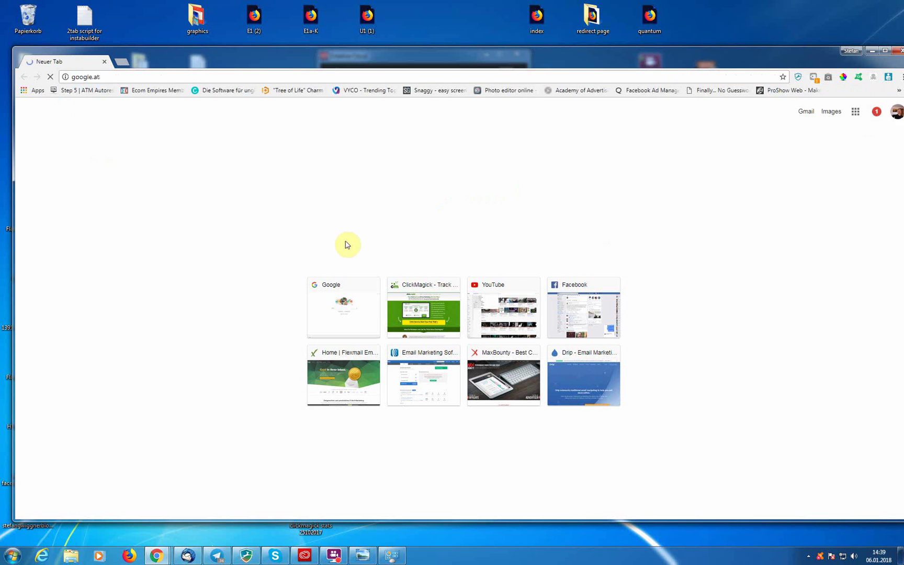
type("mic")
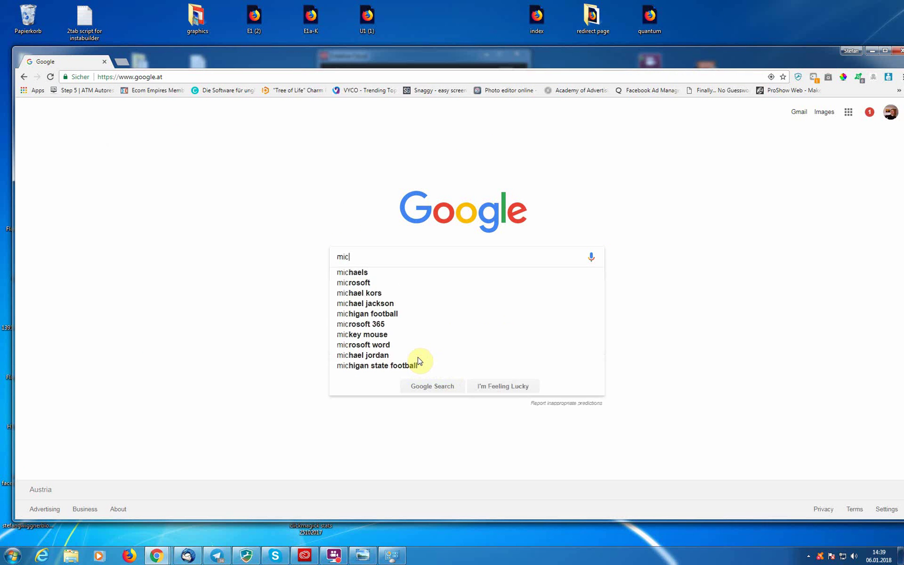
type("rosoft viasual")
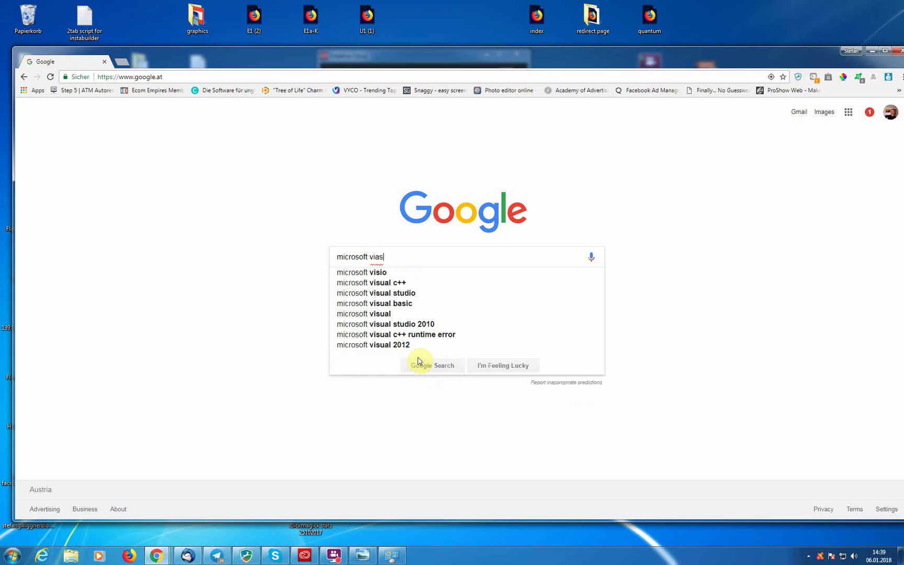
left_click(409, 283)
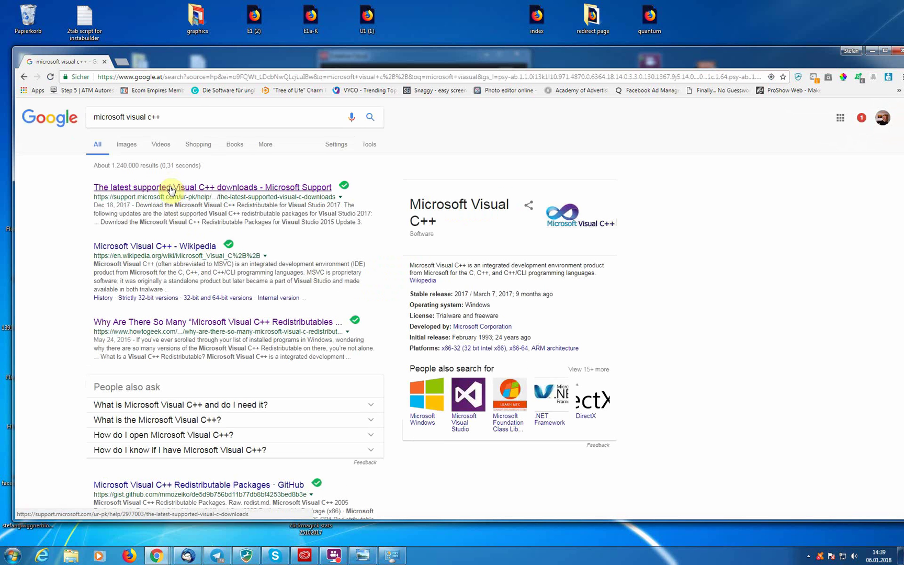
Step: Browse Microsoft's 'latest supported Visual C++ downloads' article, then bring back Programs and Features
left_click(176, 189)
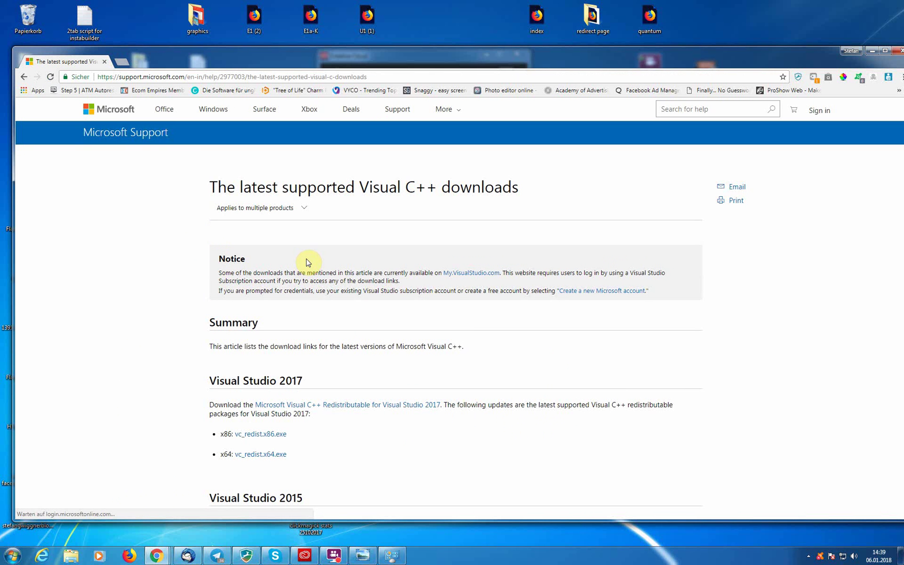
scroll(294, 282, "down", 10)
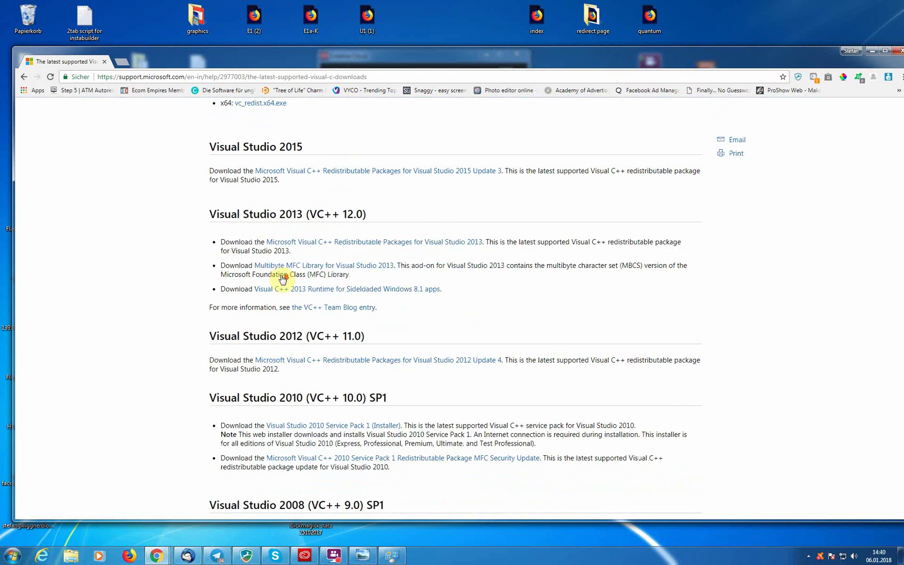
scroll(277, 269, "down", 5)
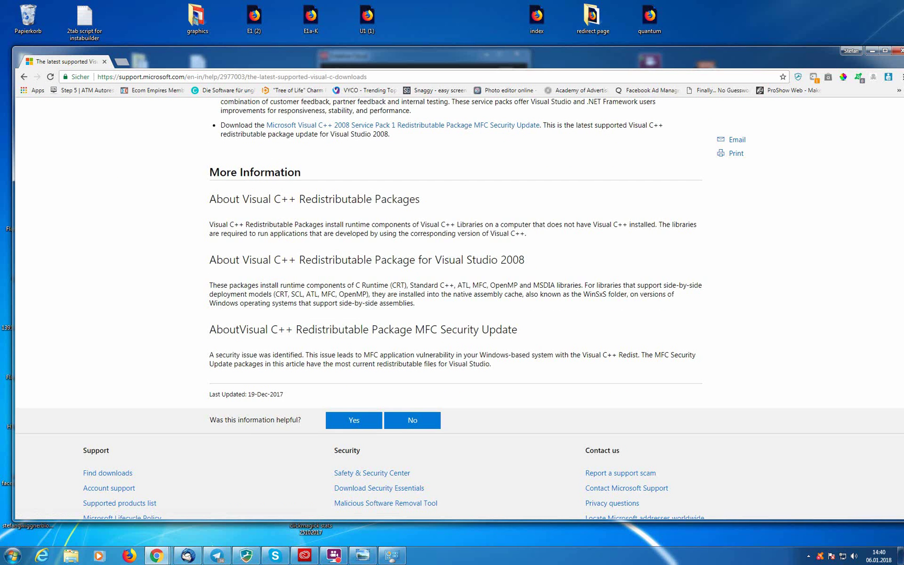
left_click(83, 192)
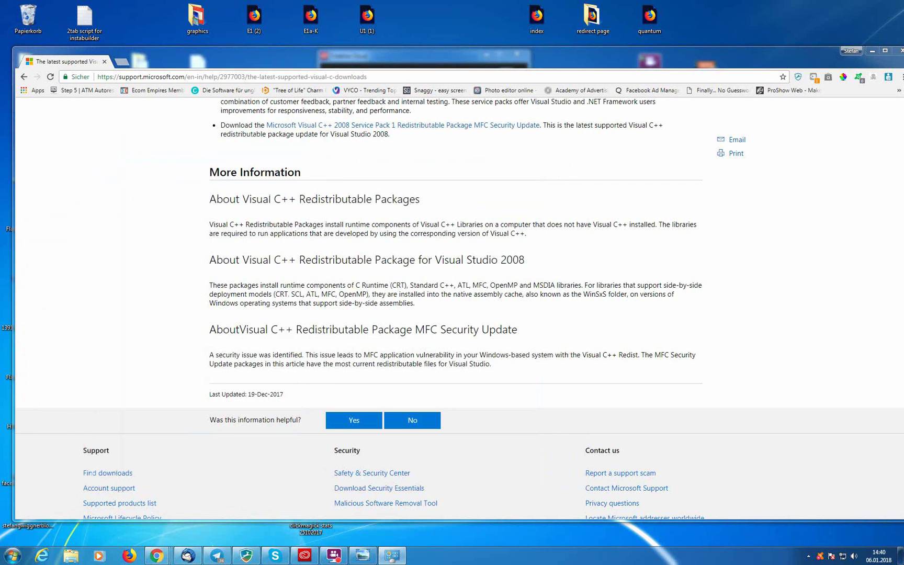
scroll(125, 198, "down", 2)
scroll(152, 203, "up", 10)
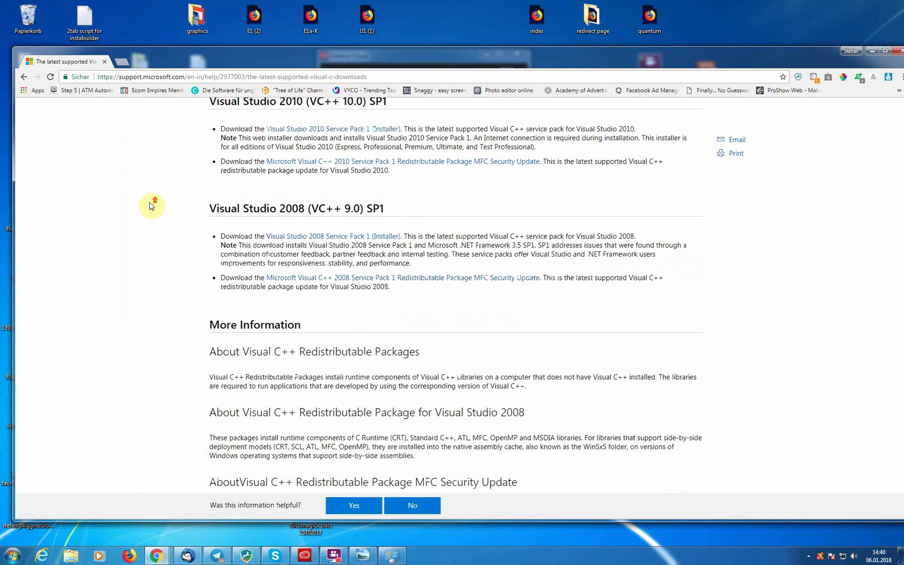
scroll(151, 205, "up", 10)
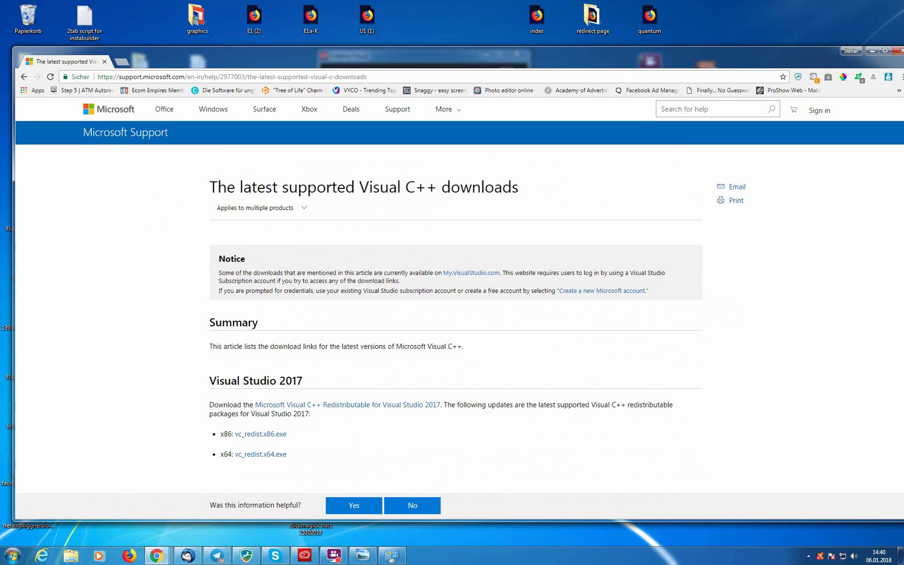
left_click(392, 555)
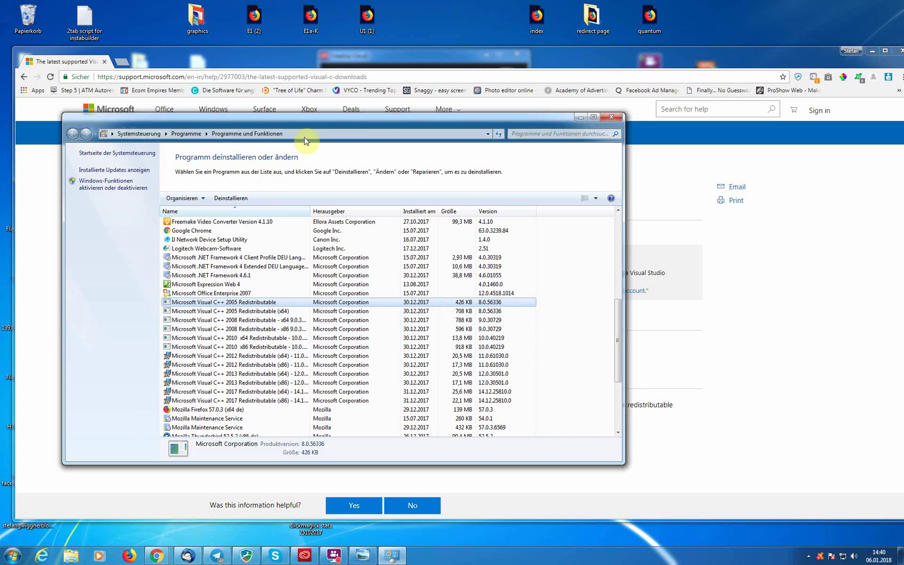
Step: Slide Programs and Features aside and back to compare its Visual C++ entries with the article
left_click(320, 127)
left_click_drag(320, 127, 0, 131)
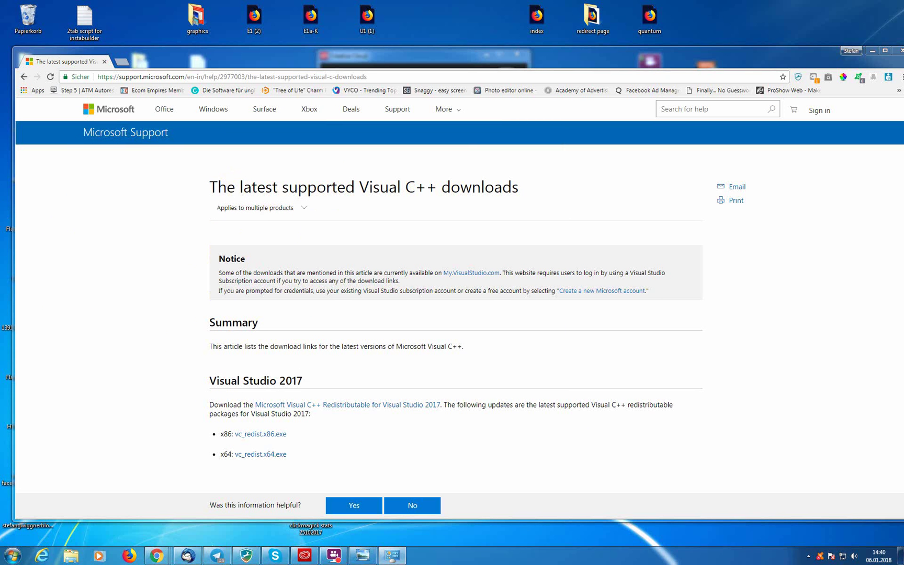
left_click_drag(0, 136, 552, 146)
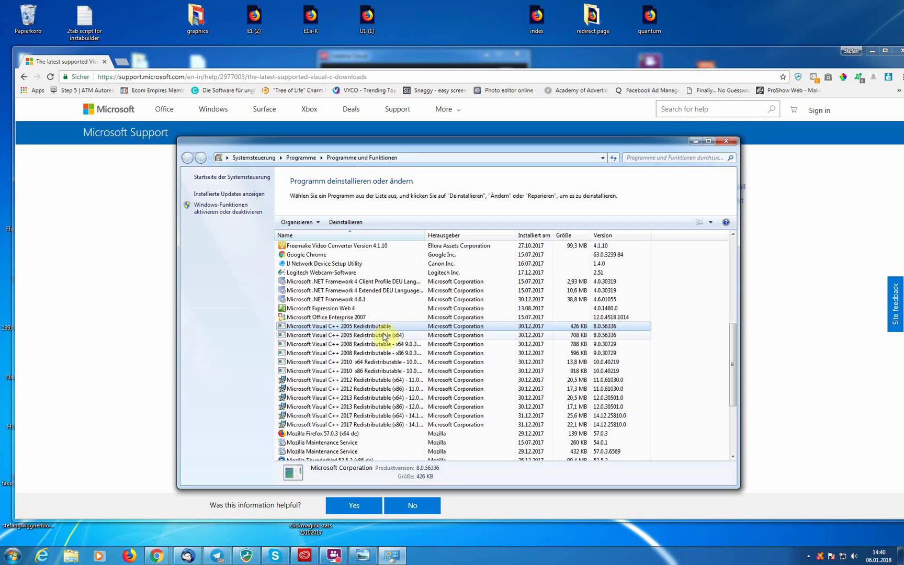
left_click_drag(429, 150, 2, 151)
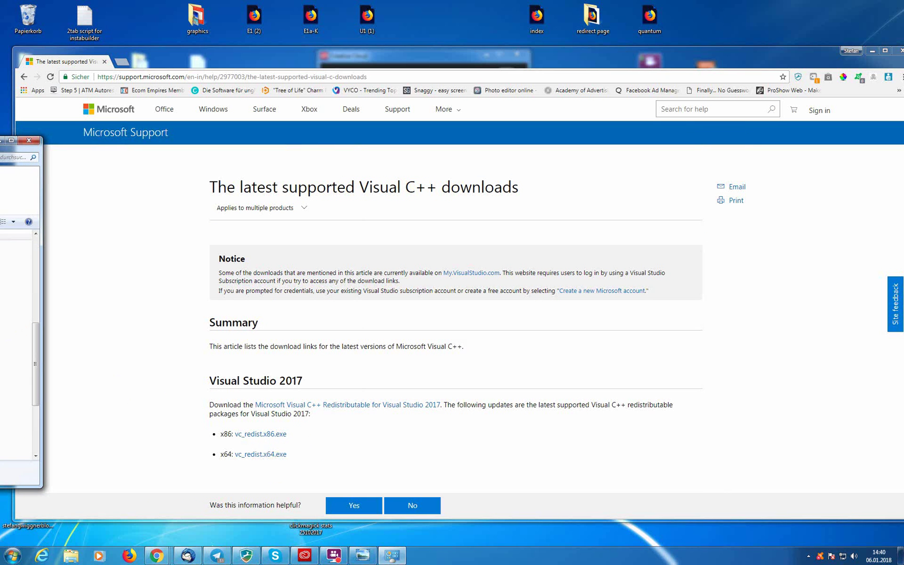
left_click_drag(21, 140, 366, 100)
left_click(219, 283)
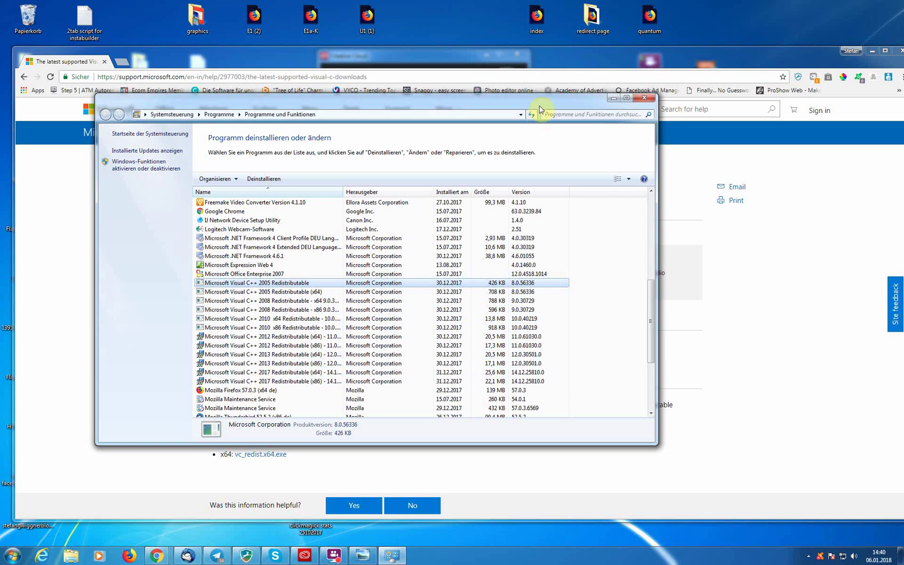
mouse_move(498, 104)
left_mouse_down()
mouse_move(333, 116)
mouse_move(489, 120)
left_mouse_up()
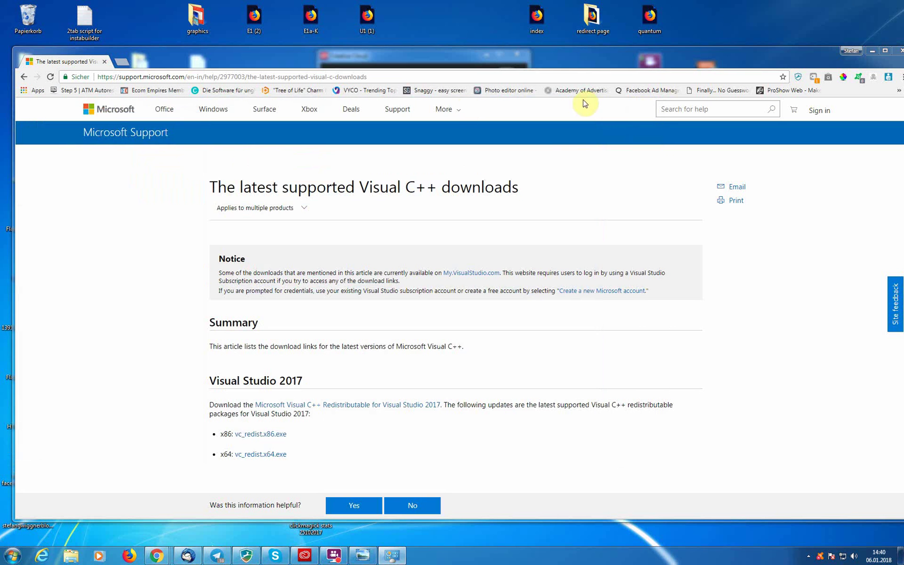
Step: Minimize Chrome, launch Photoshop CC from Creative Cloud, then close Photoshop again
left_click(868, 54)
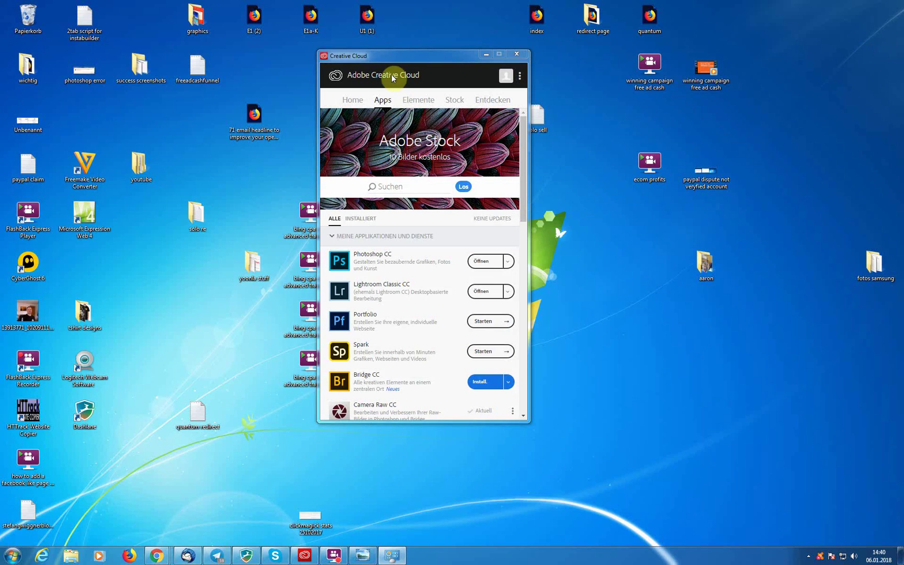
left_click_drag(402, 58, 403, 78)
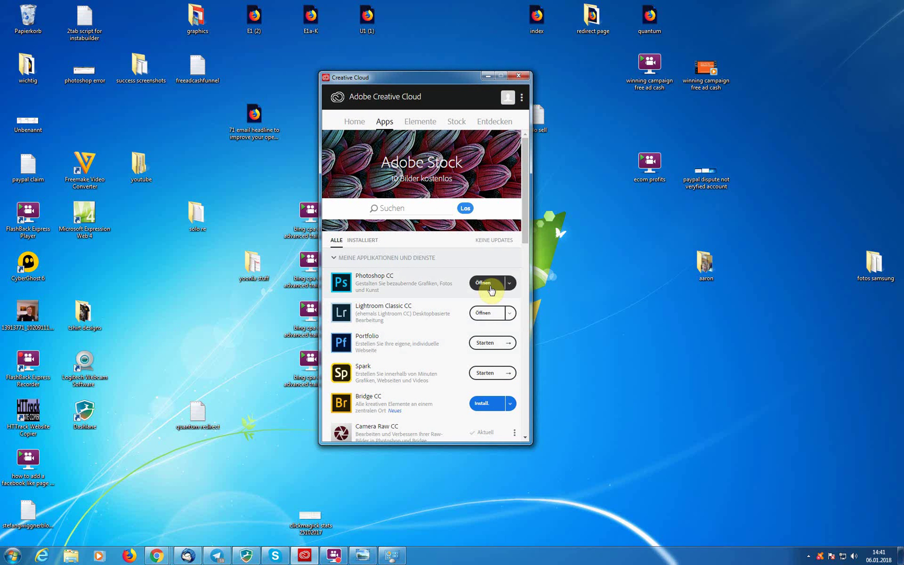
left_click(486, 284)
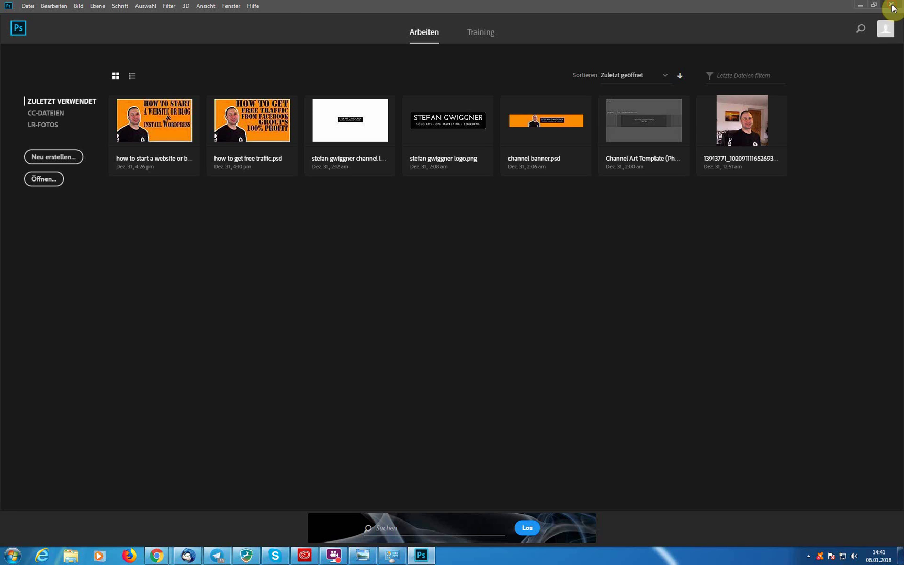
left_click(891, 4)
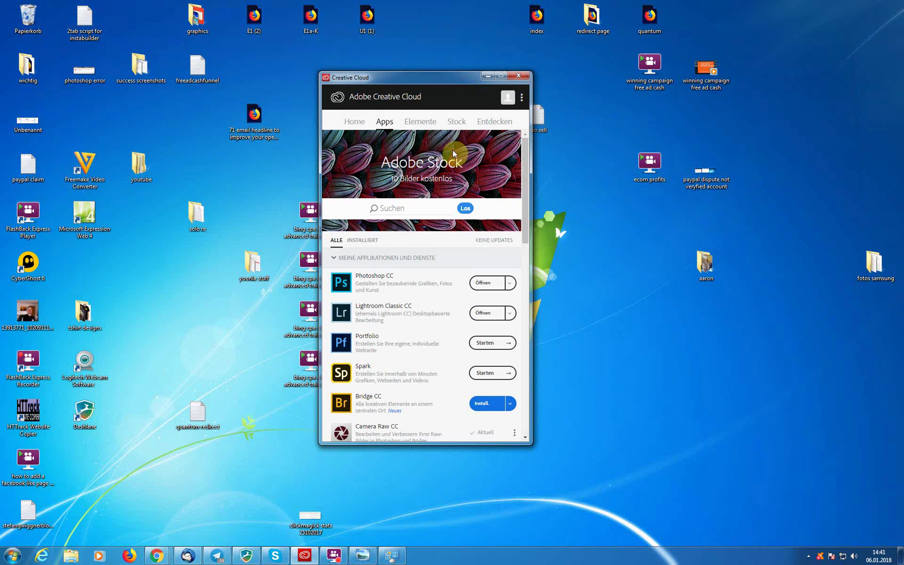
Step: Bring Programs and Features back in front of Creative Cloud and reposition it
key("alt+Tab")
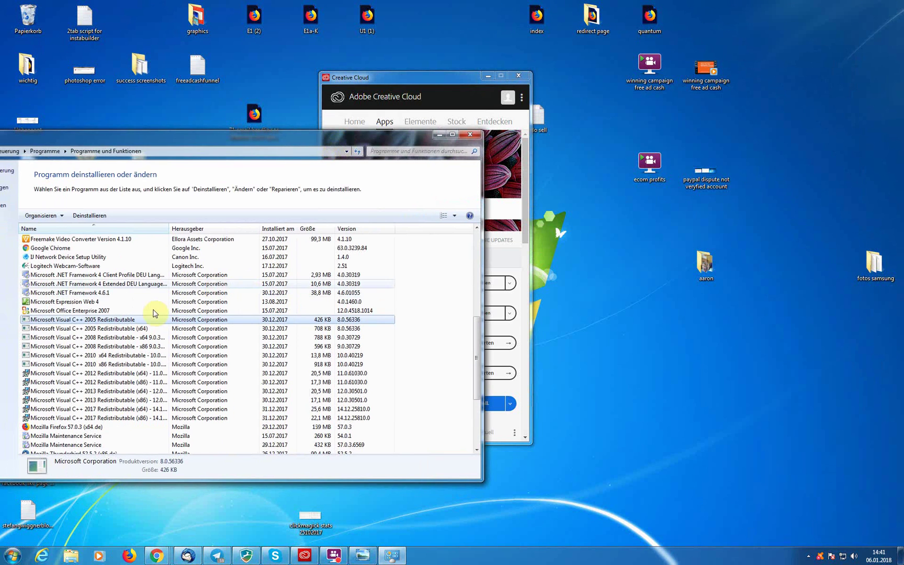
left_click_drag(353, 147, 340, 137)
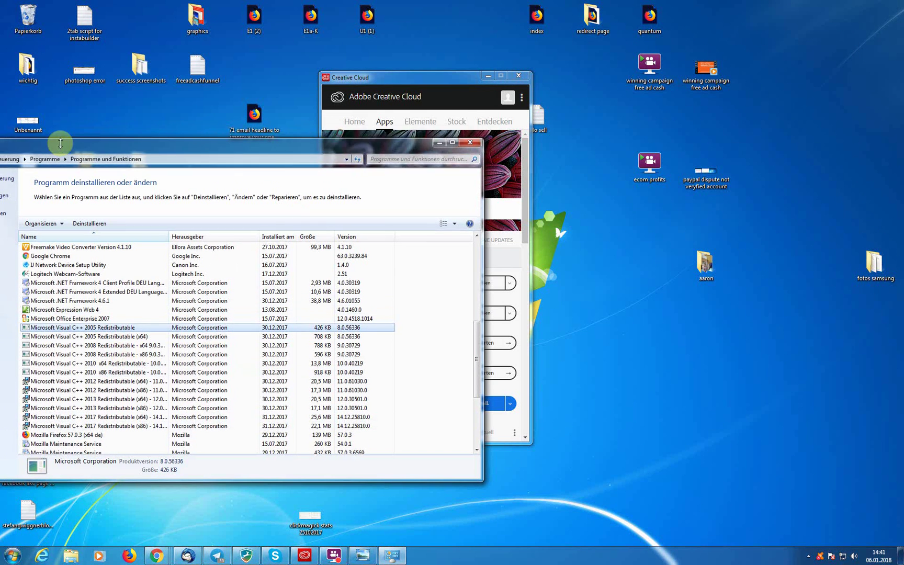
left_click_drag(173, 139, 164, 150)
left_click(432, 137)
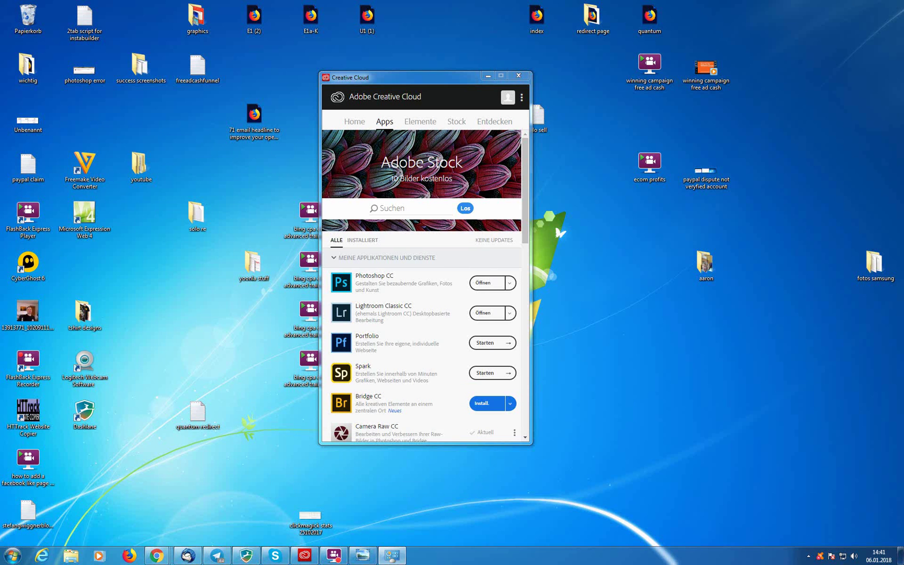
key("alt+Tab")
left_click_drag(370, 151, 453, 177)
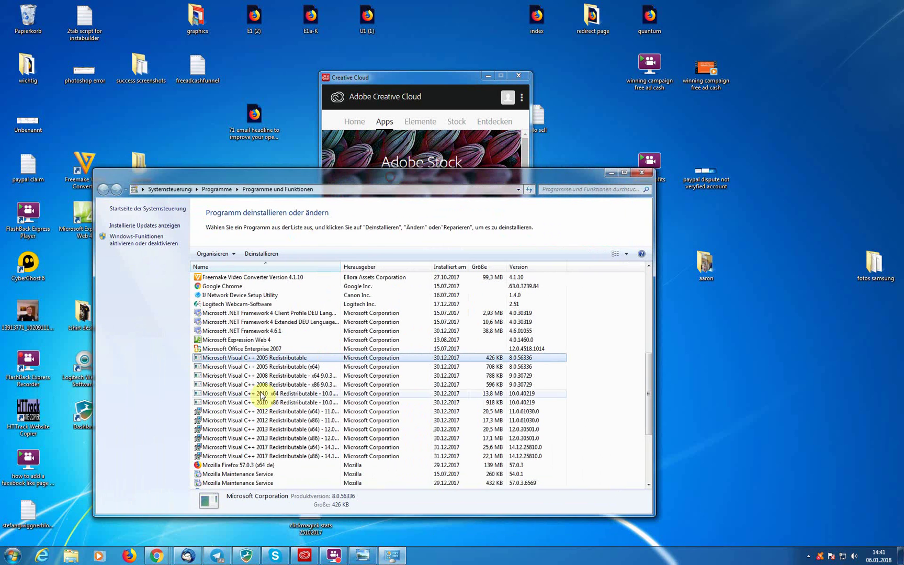
left_click(362, 554)
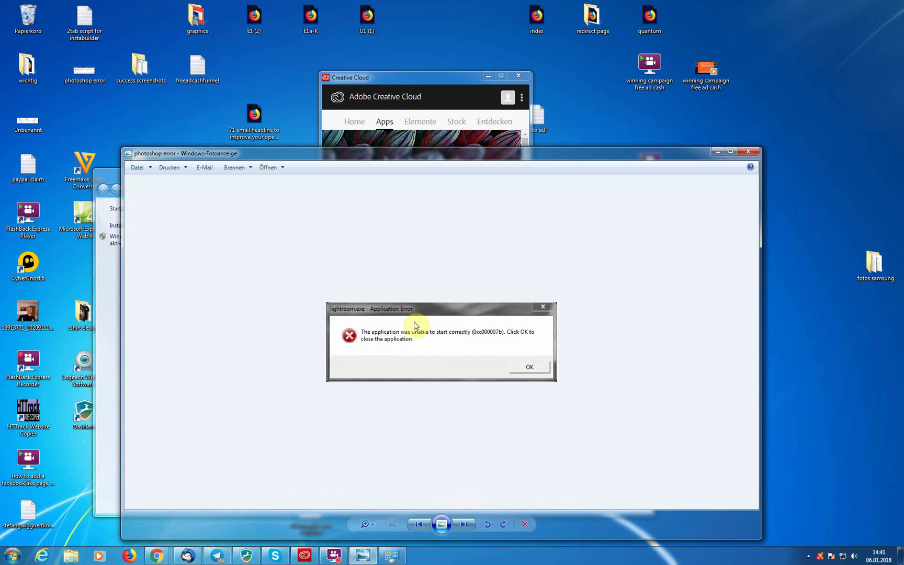